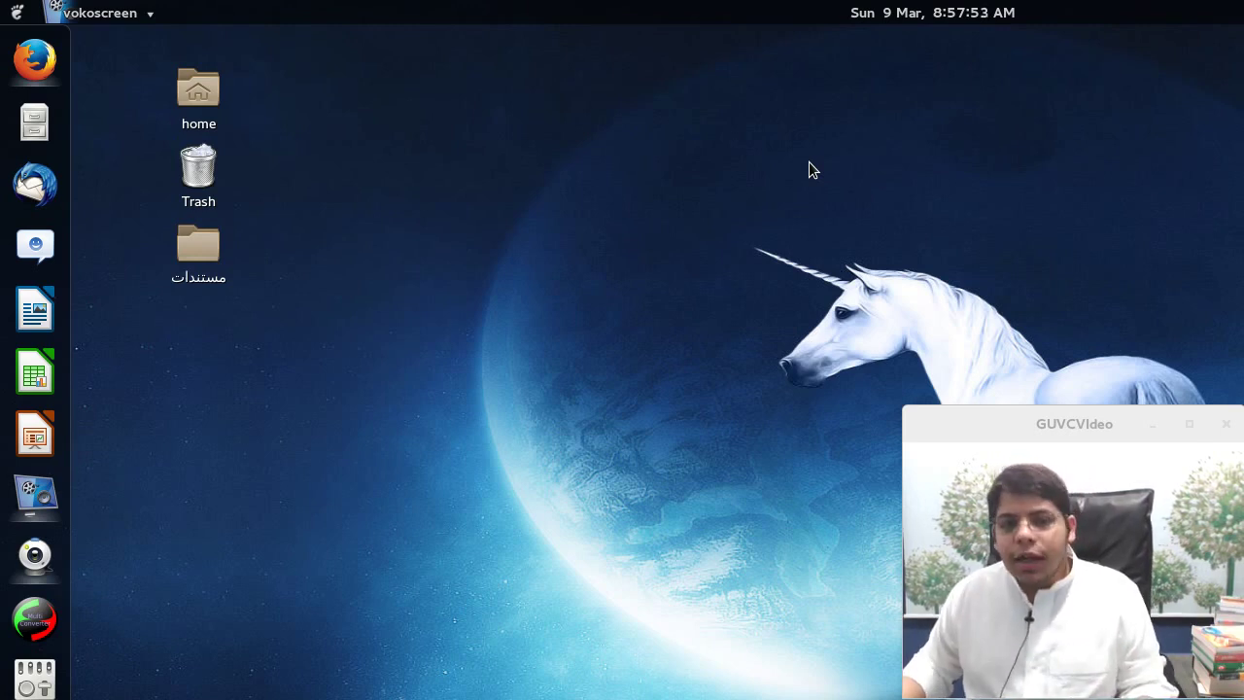
Step: Open the مستندات desktop folder in Files, then restore and reposition its window
click(216, 263)
double_click(215, 260)
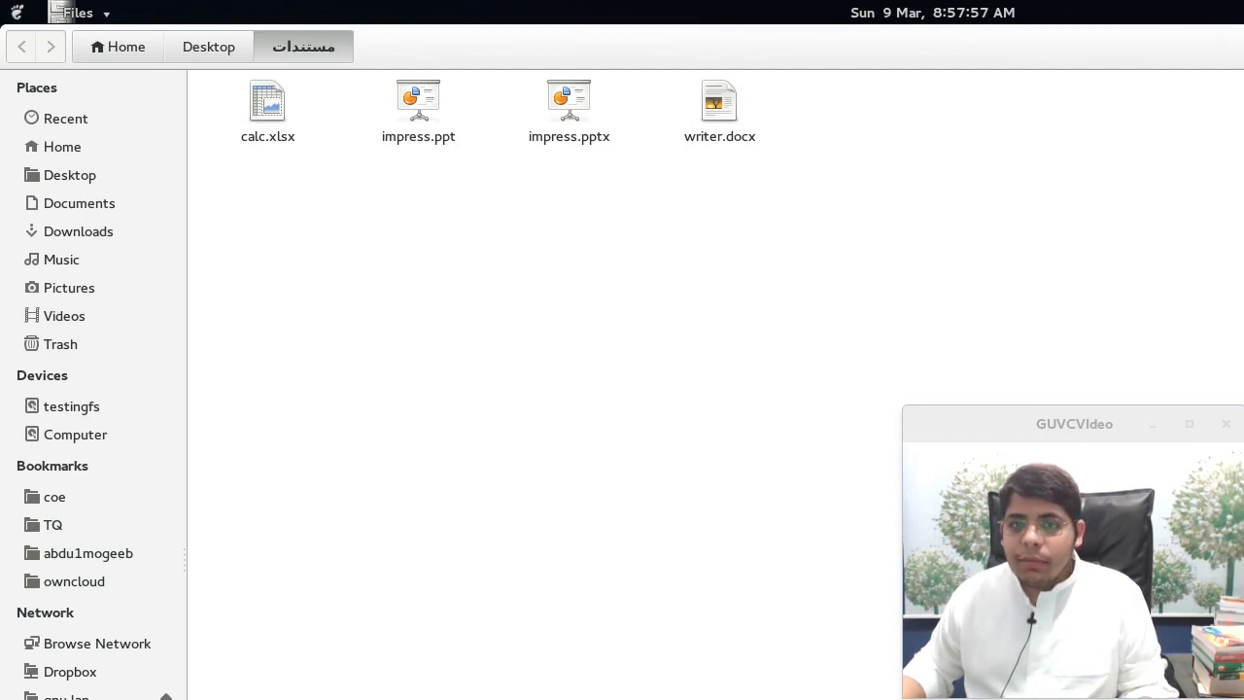
drag(874, 46, 783, 70)
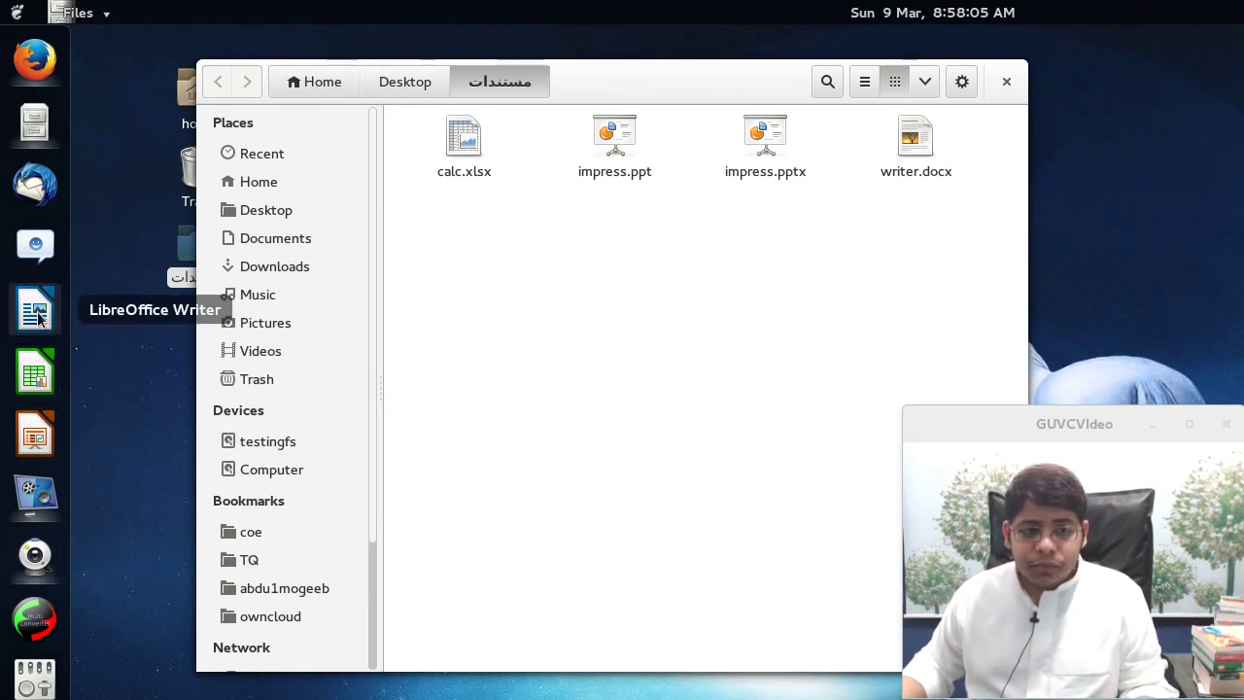
drag(659, 94, 856, 86)
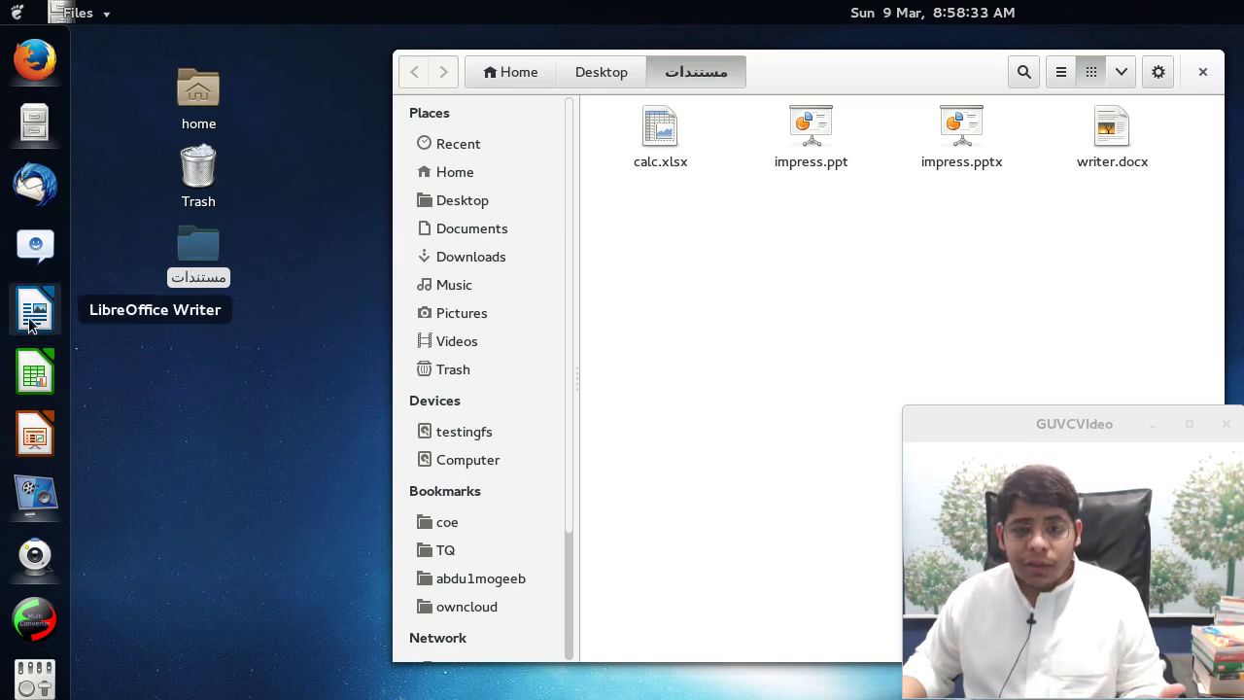
drag(823, 68, 577, 67)
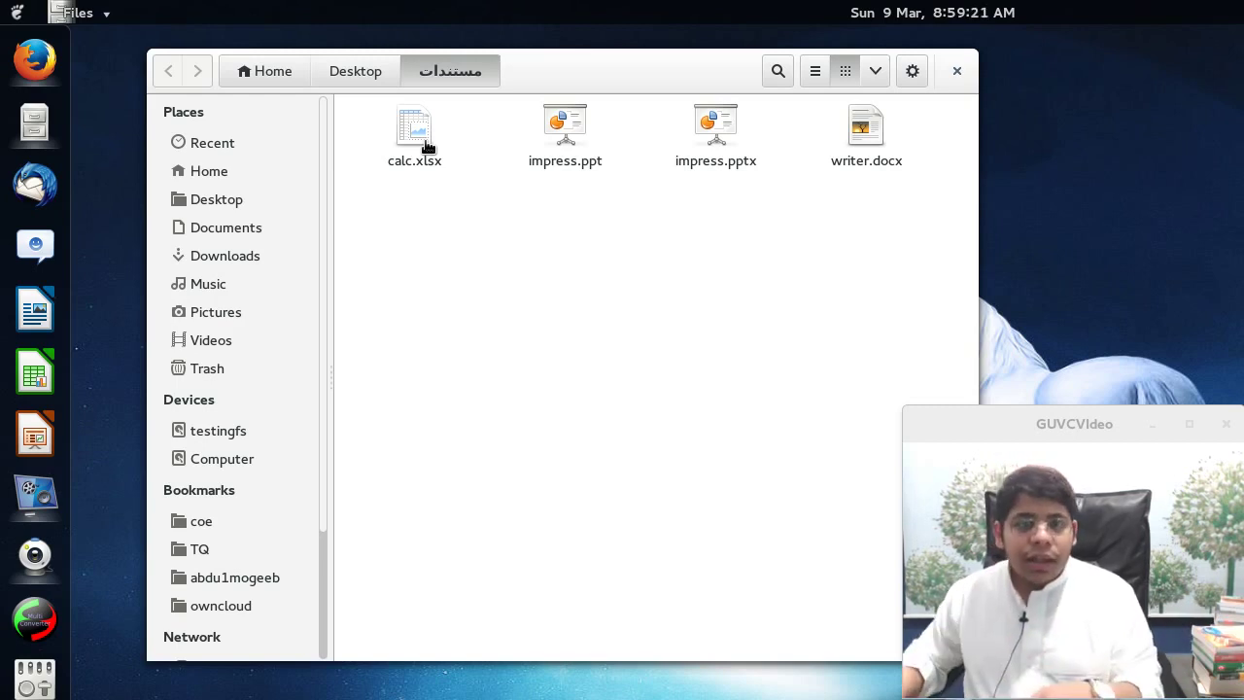
Step: Open calc.xlsx in Calc, resize its window, then quit and reopen calc.xlsx
double_click(427, 146)
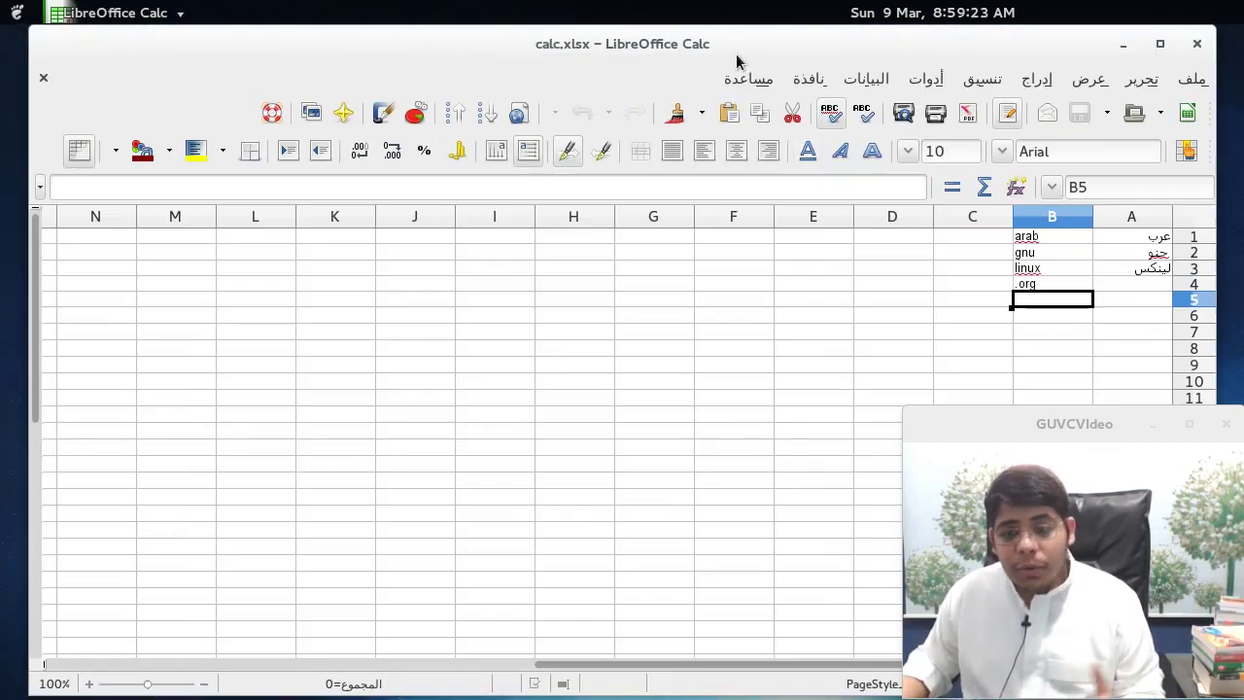
drag(778, 50, 803, 42)
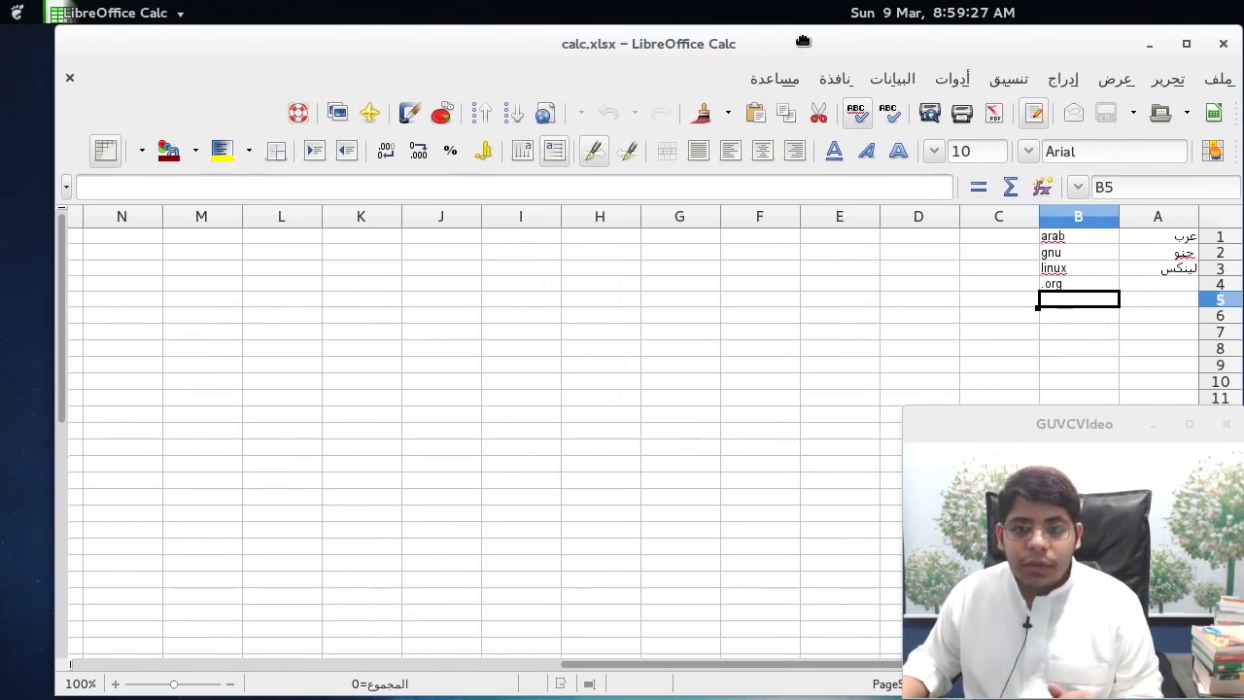
drag(55, 27, 5, 29)
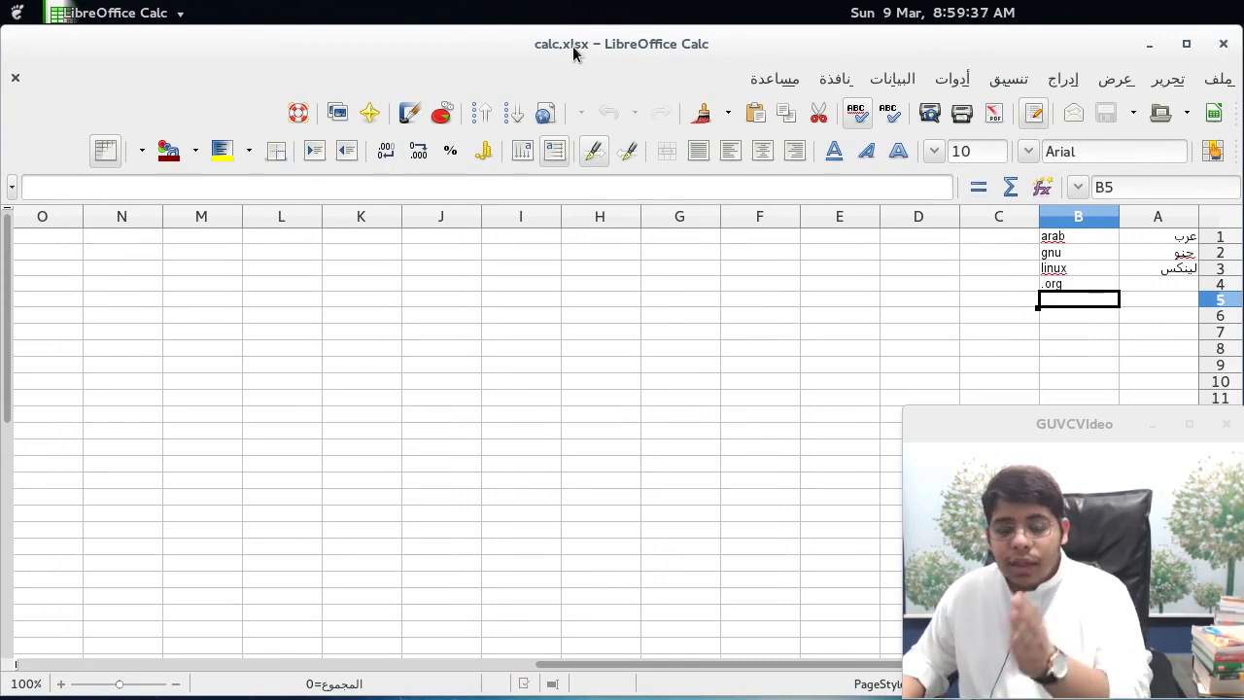
key(ctrl+q)
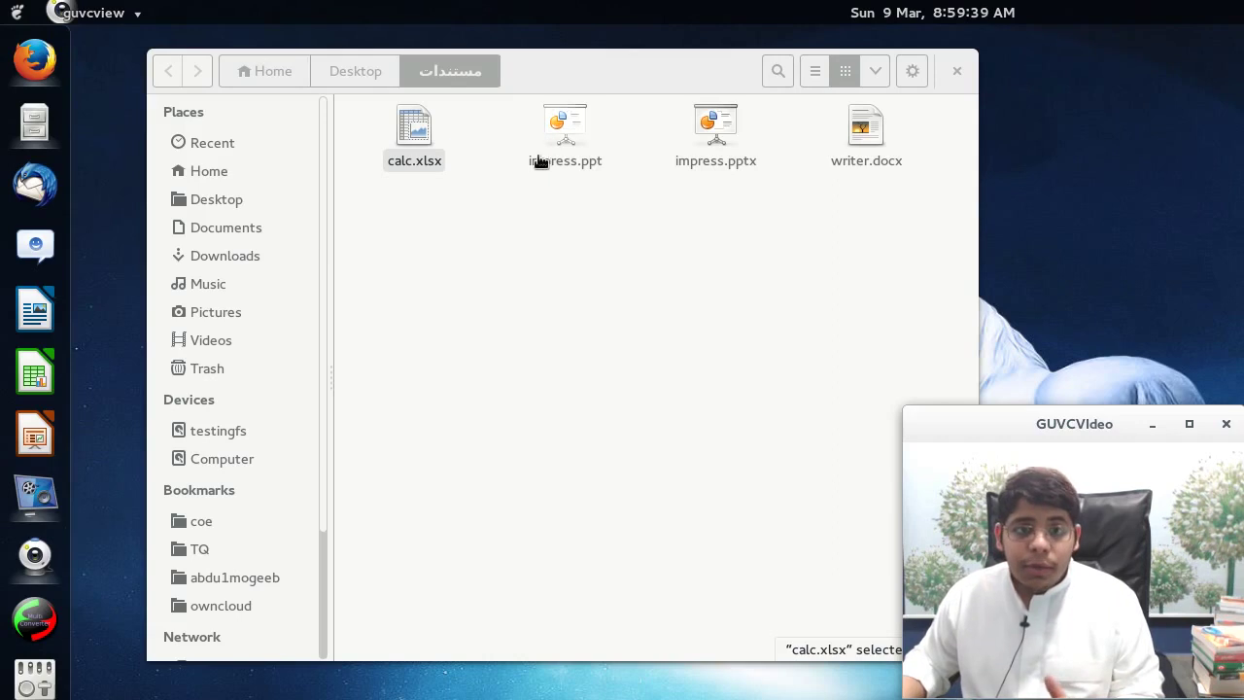
double_click(431, 158)
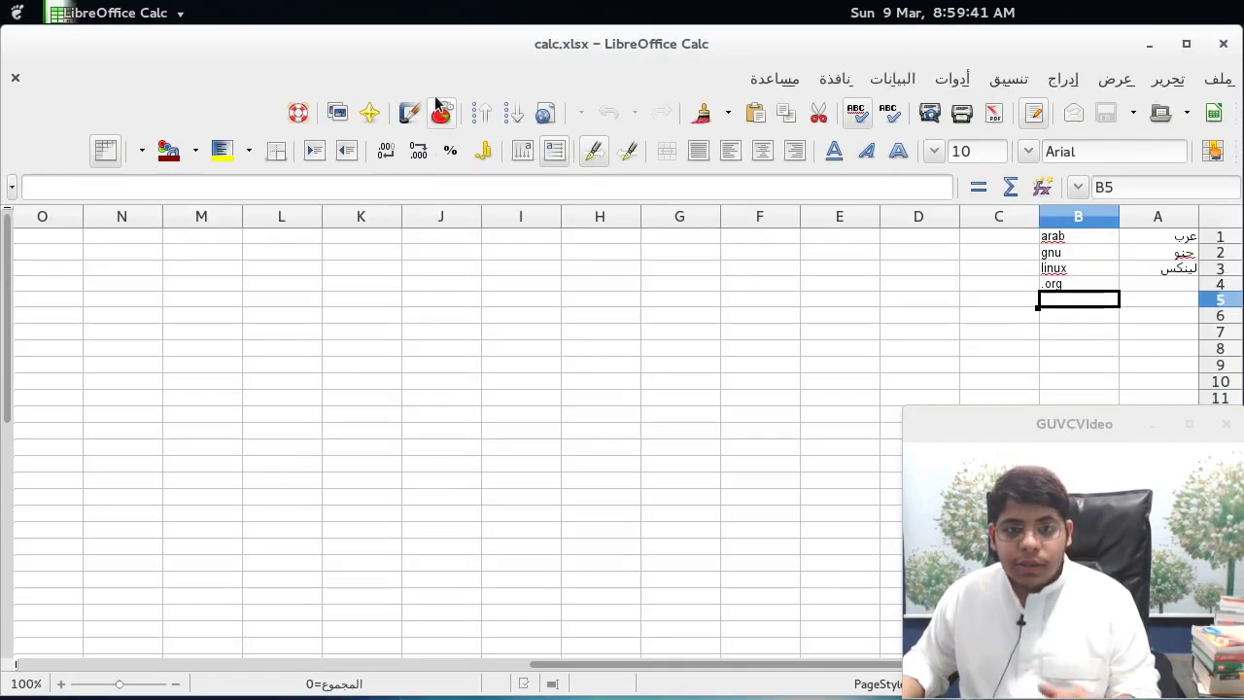
click(1219, 82)
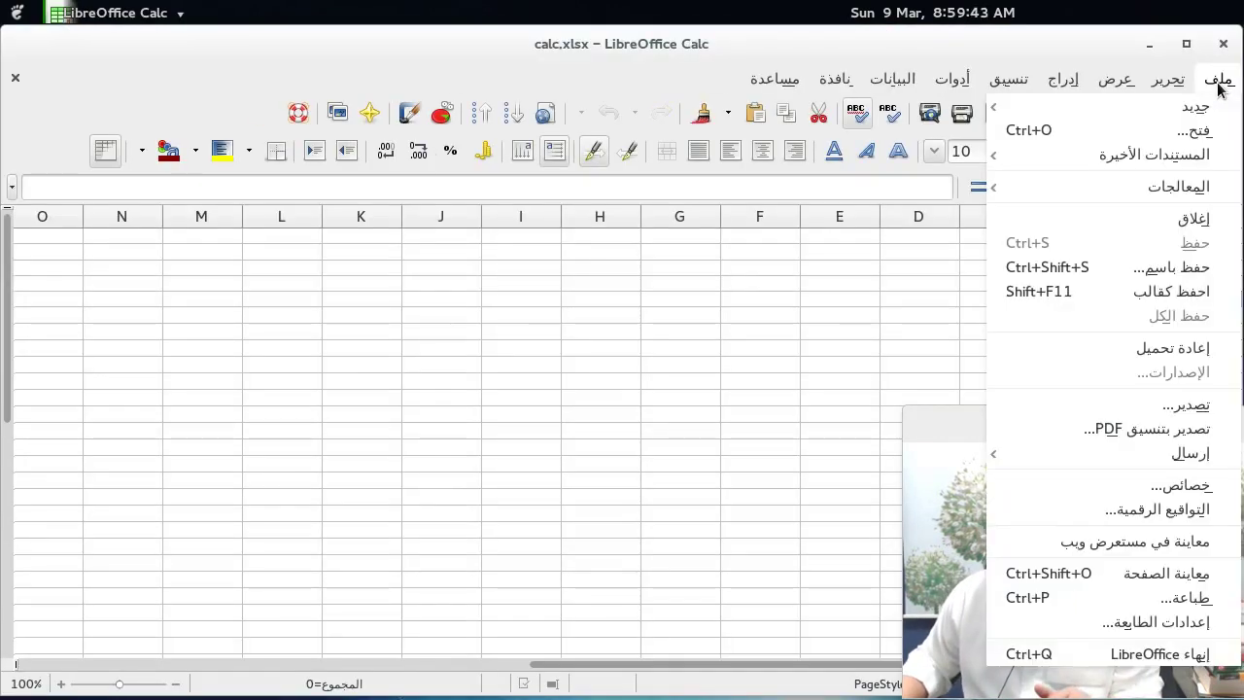
click(1083, 416)
mouse_move(1083, 416)
mouse_down()
mouse_move(284, 384)
mouse_move(252, 415)
mouse_up()
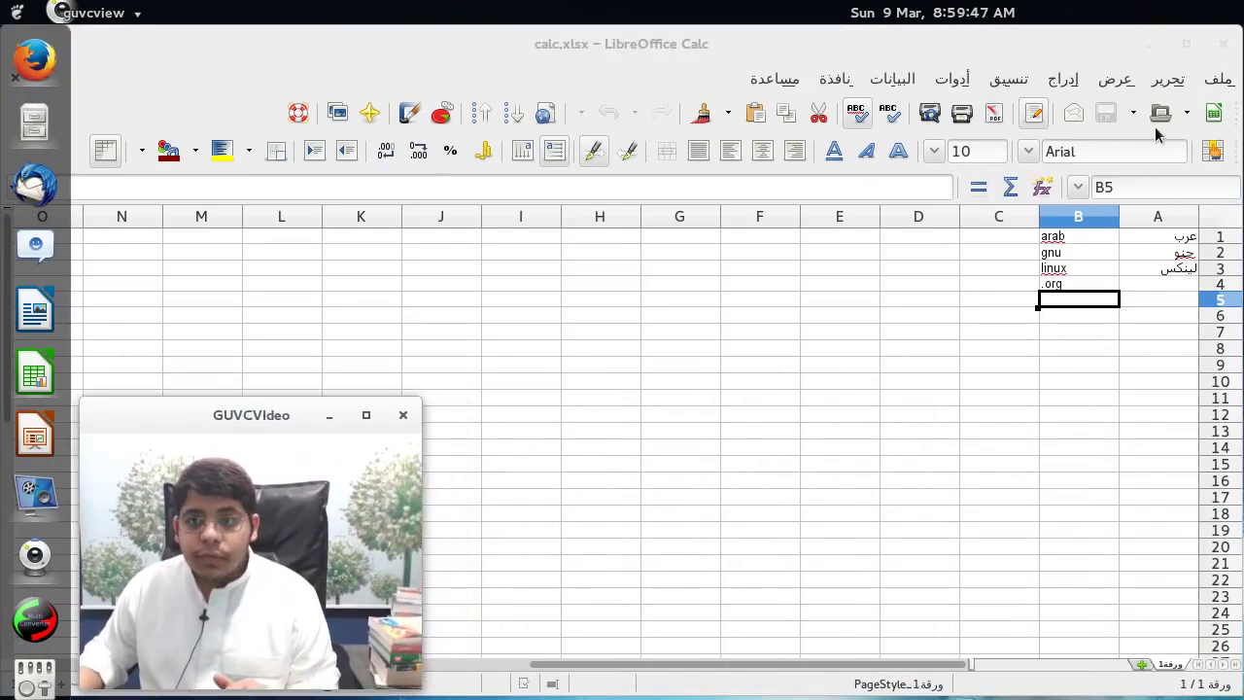
click(1211, 92)
click(1214, 82)
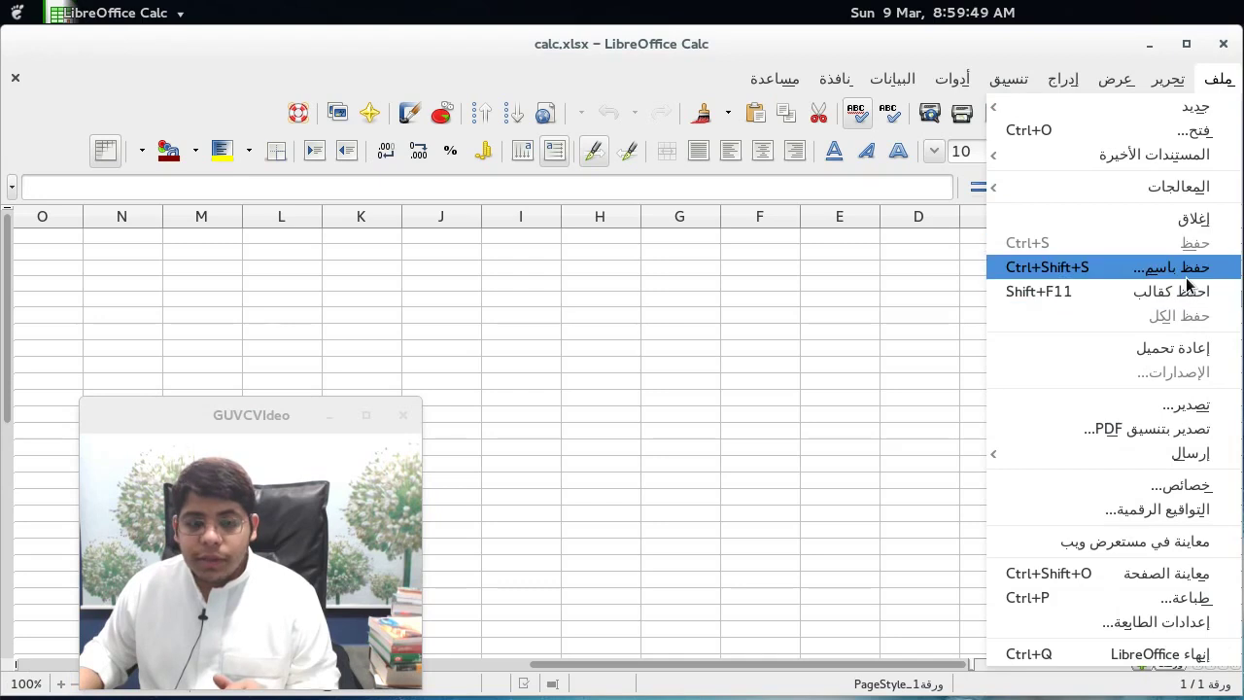
click(1185, 277)
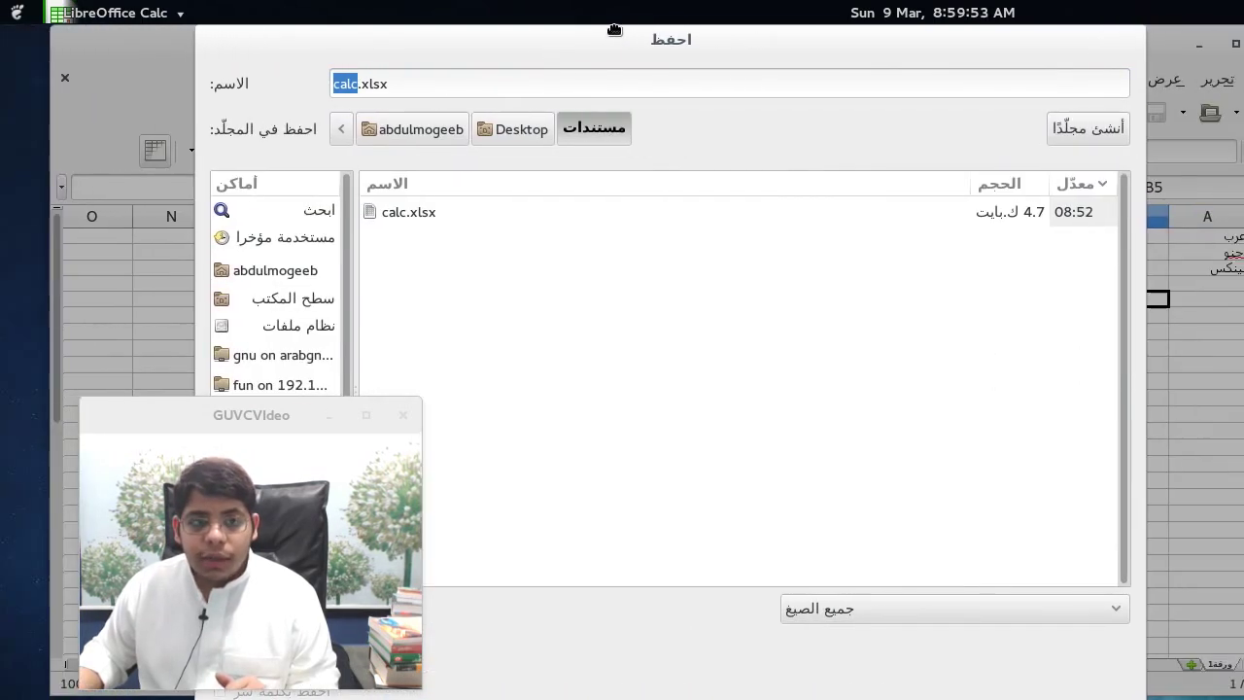
click(871, 596)
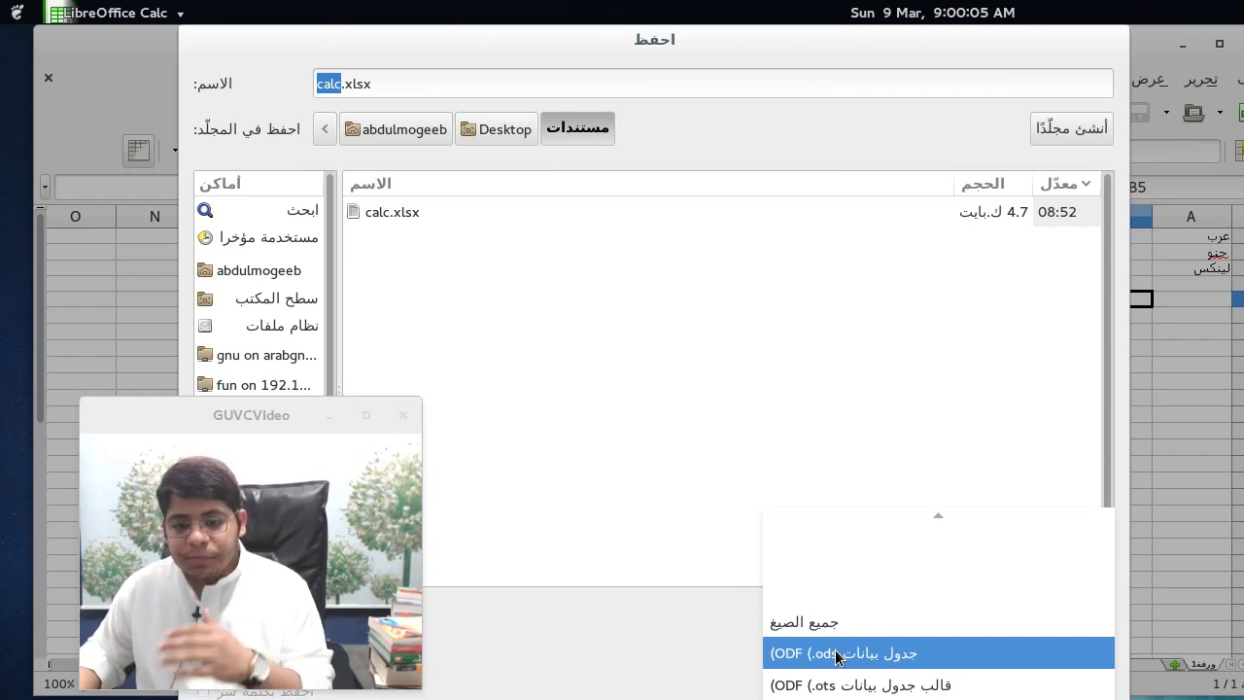
scroll(835, 657, down, 3)
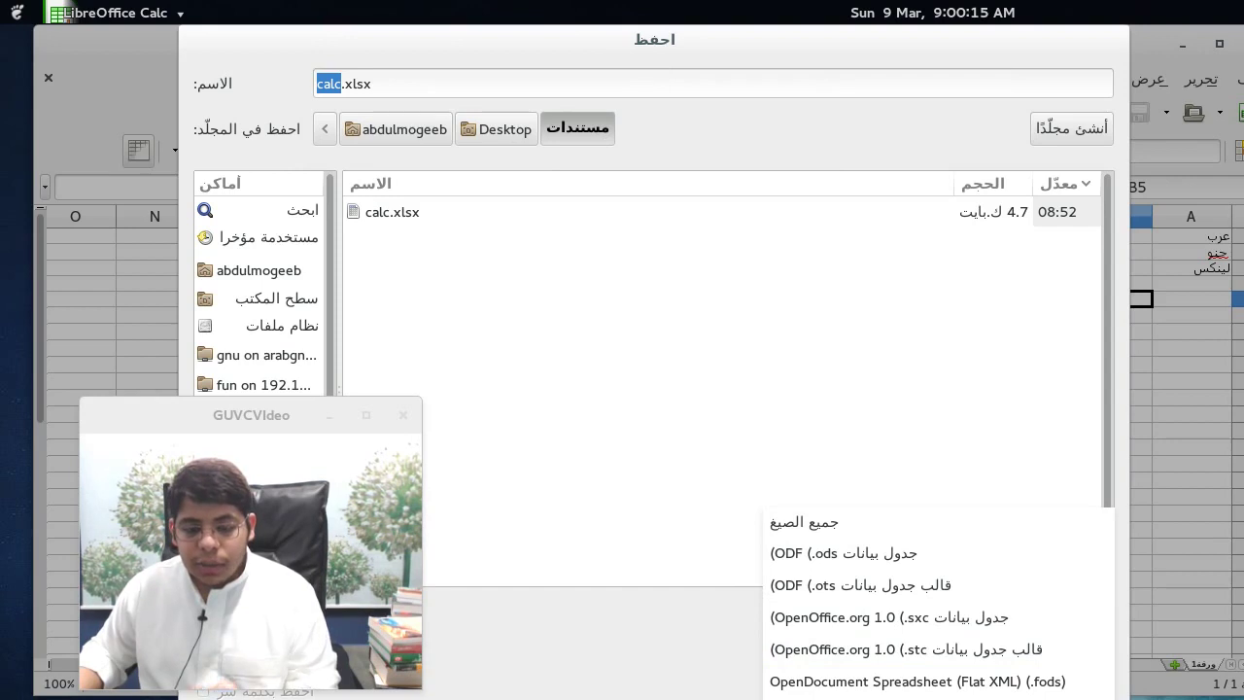
click(742, 408)
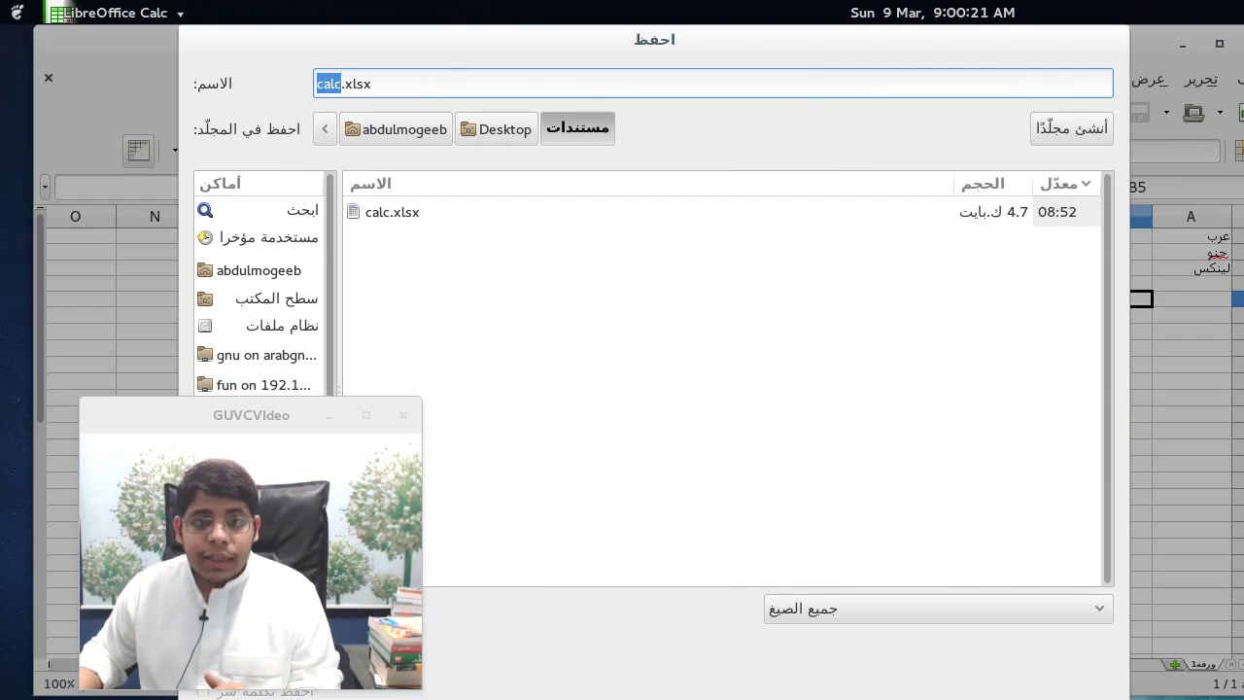
key(Return)
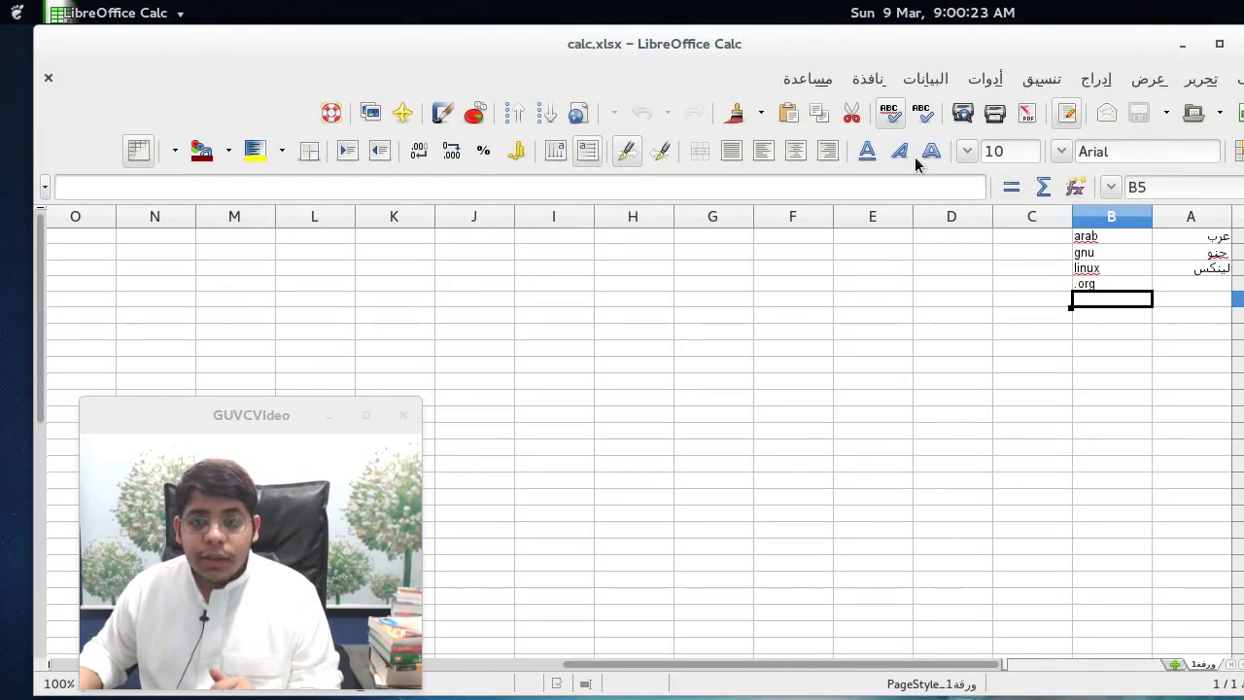
Step: Maximize and close the calc.xlsx window, returning to the مستندات folder in Files
double_click(1087, 44)
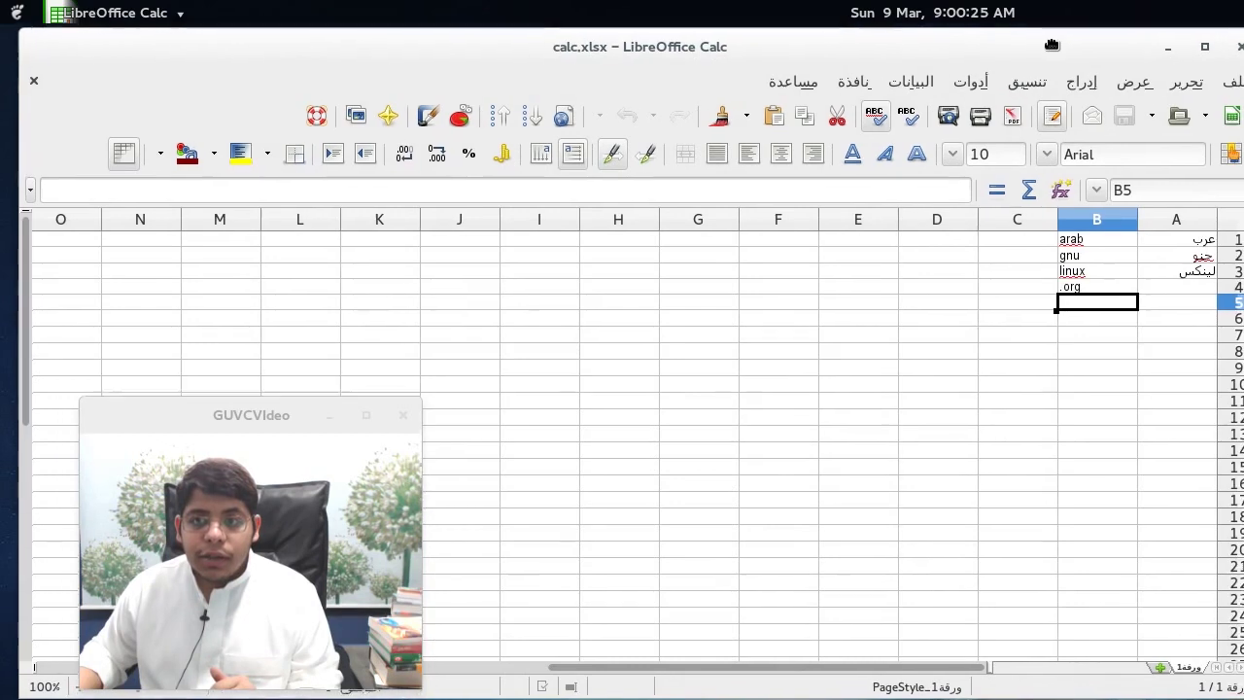
click(1221, 44)
click(735, 202)
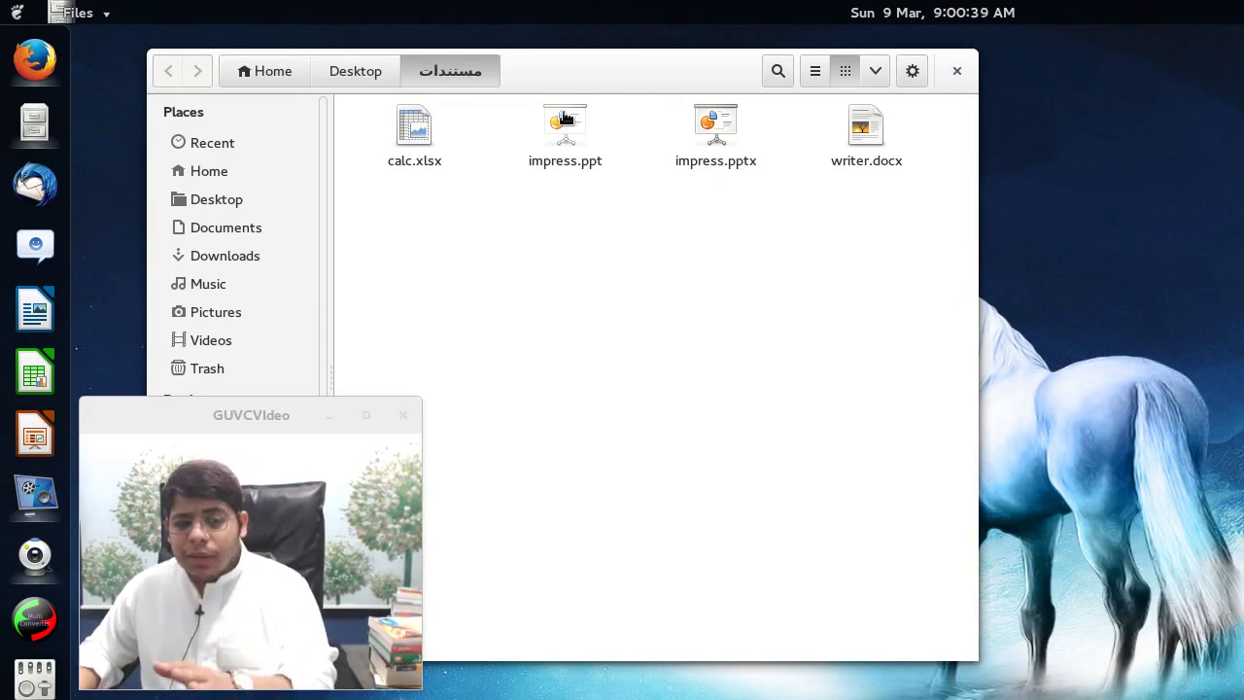
Step: Open impress.ppt to view its Arabgnulinux.org slide, then close Impress
double_click(563, 119)
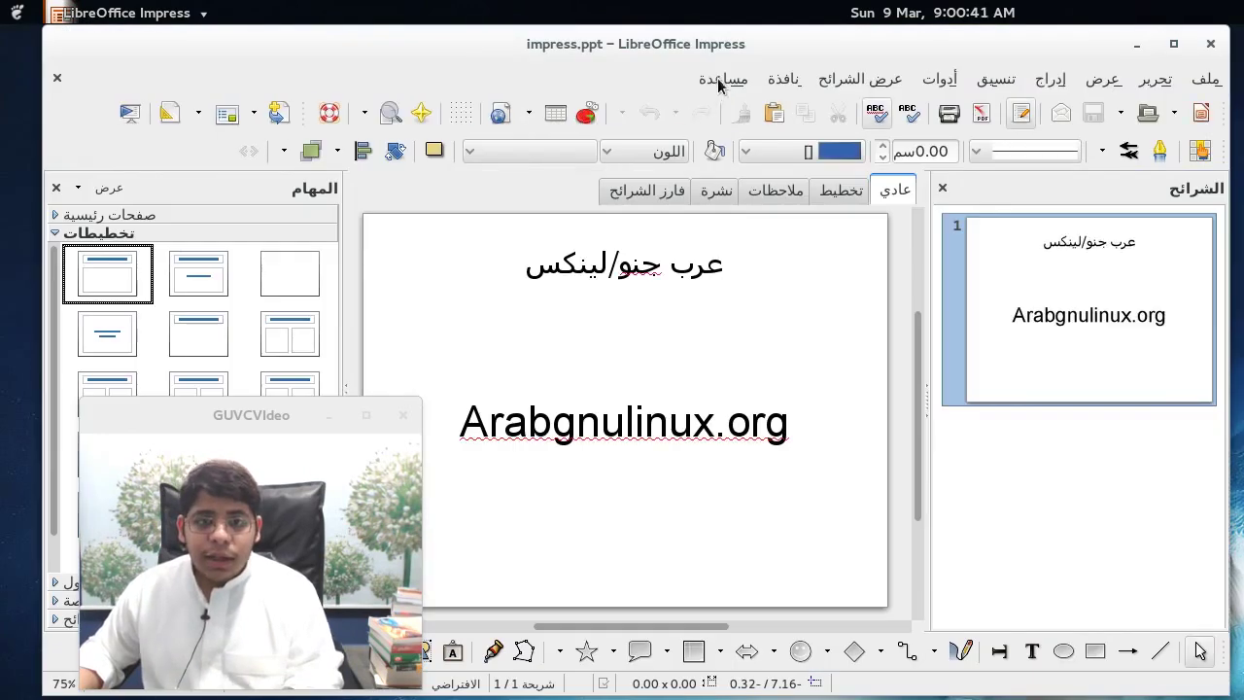
drag(728, 48, 707, 47)
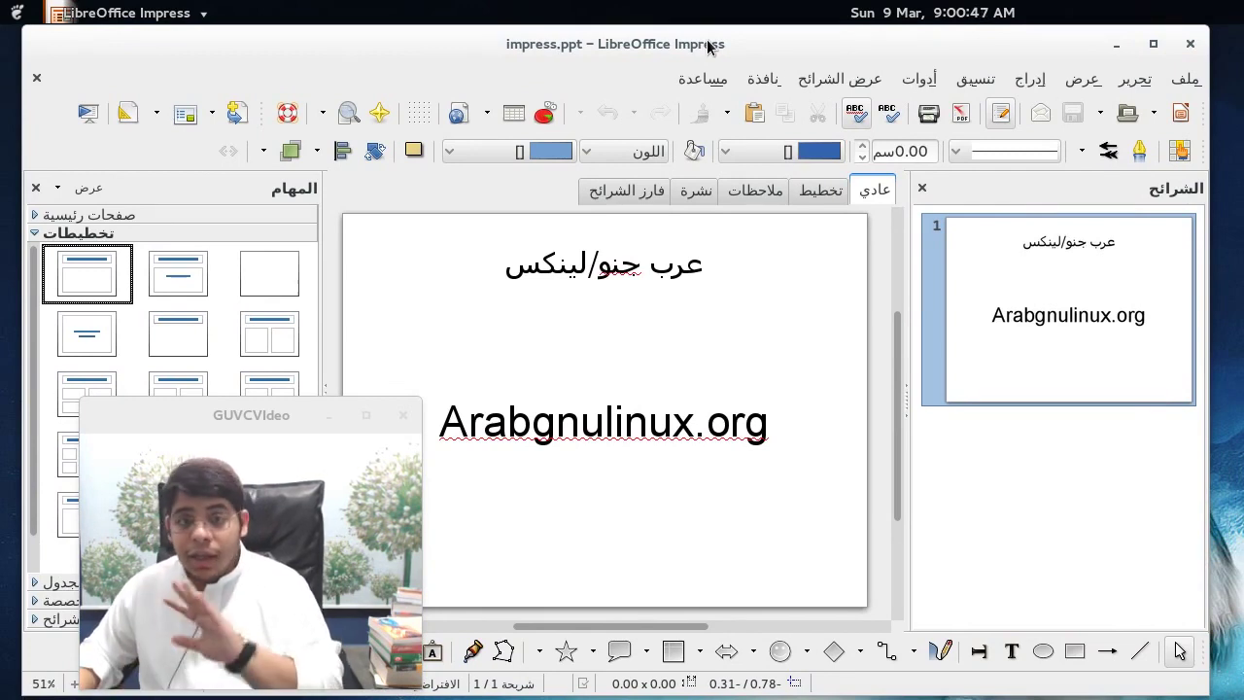
click(1189, 44)
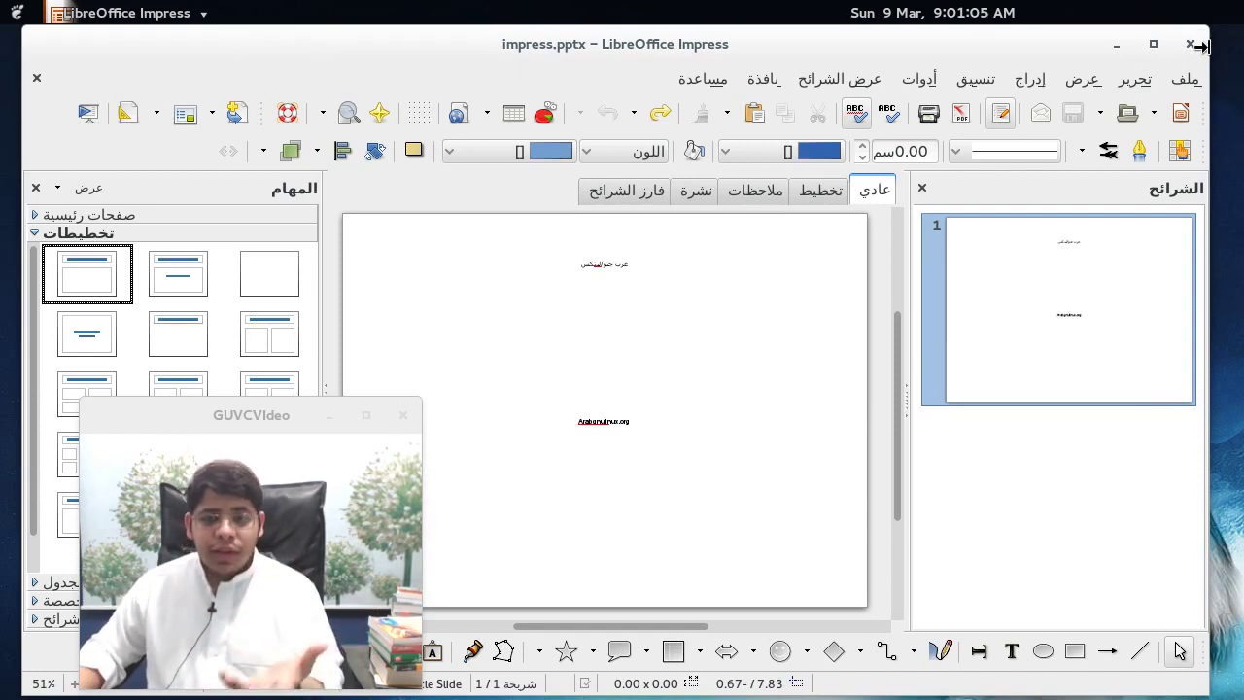
Step: Close impress.pptx in Impress and bring the مستندات folder window forward
drag(1203, 43, 1228, 41)
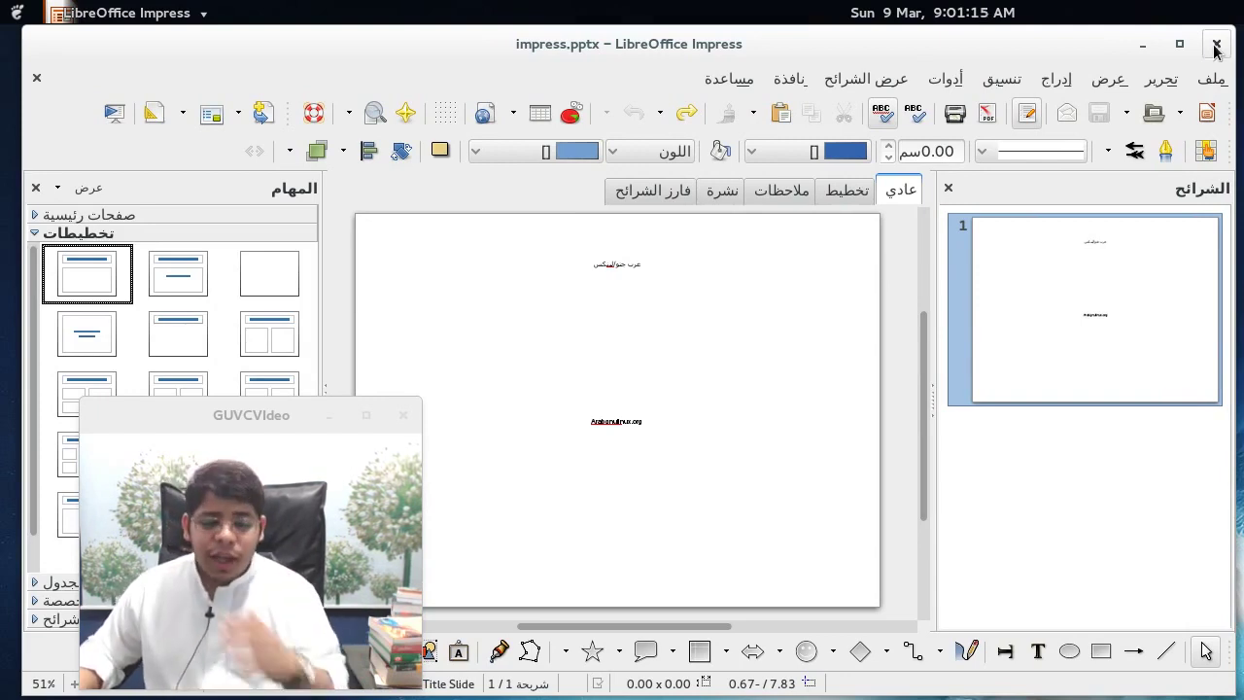
click(1216, 46)
click(901, 261)
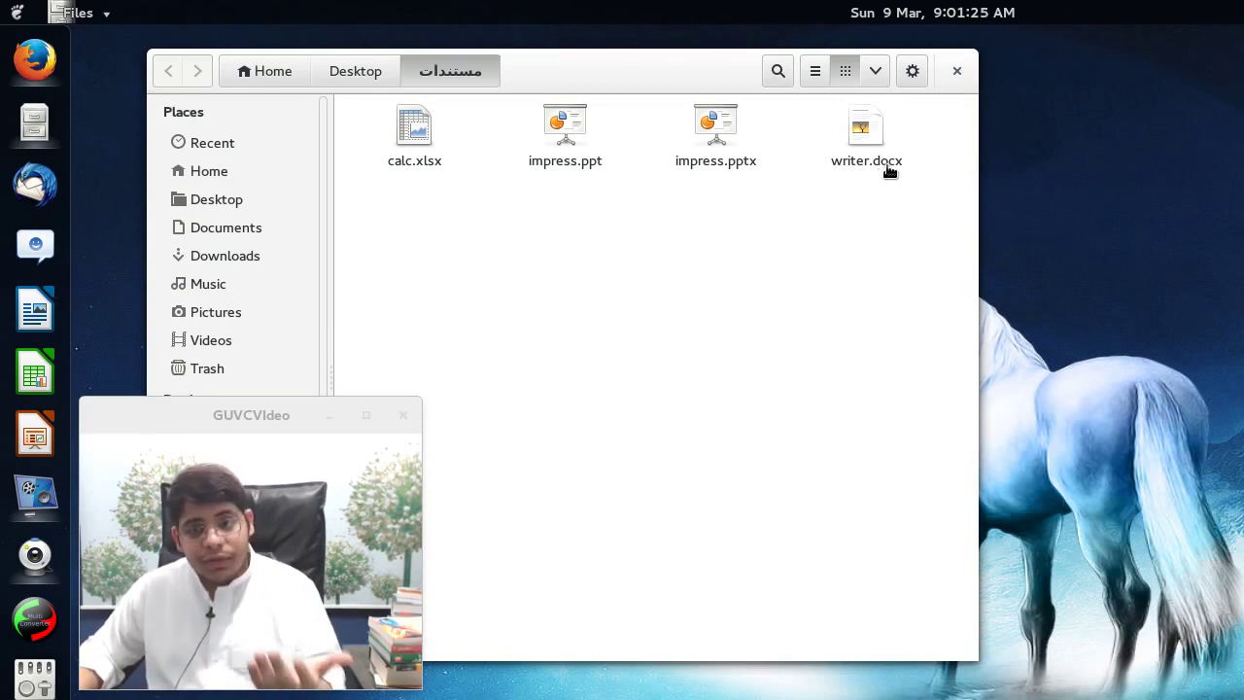
Step: Open writer.docx to view its Arabic heading and arabgnulinux.org line, then close Writer
double_click(889, 171)
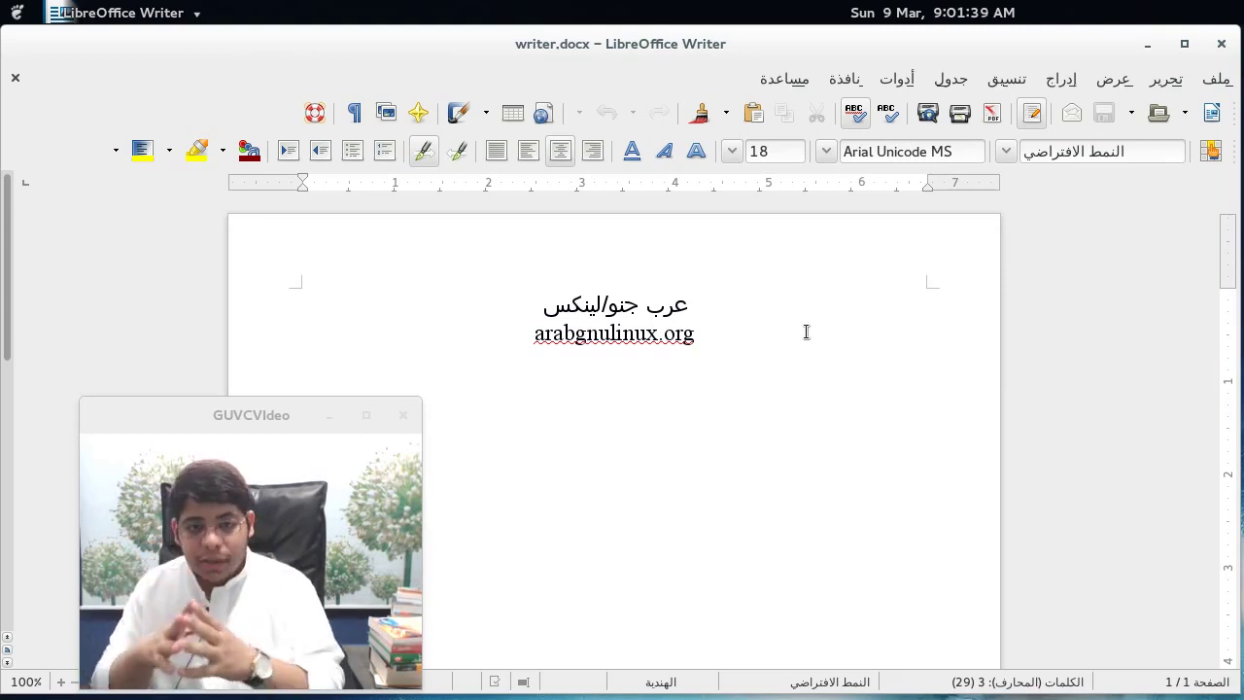
click(1220, 44)
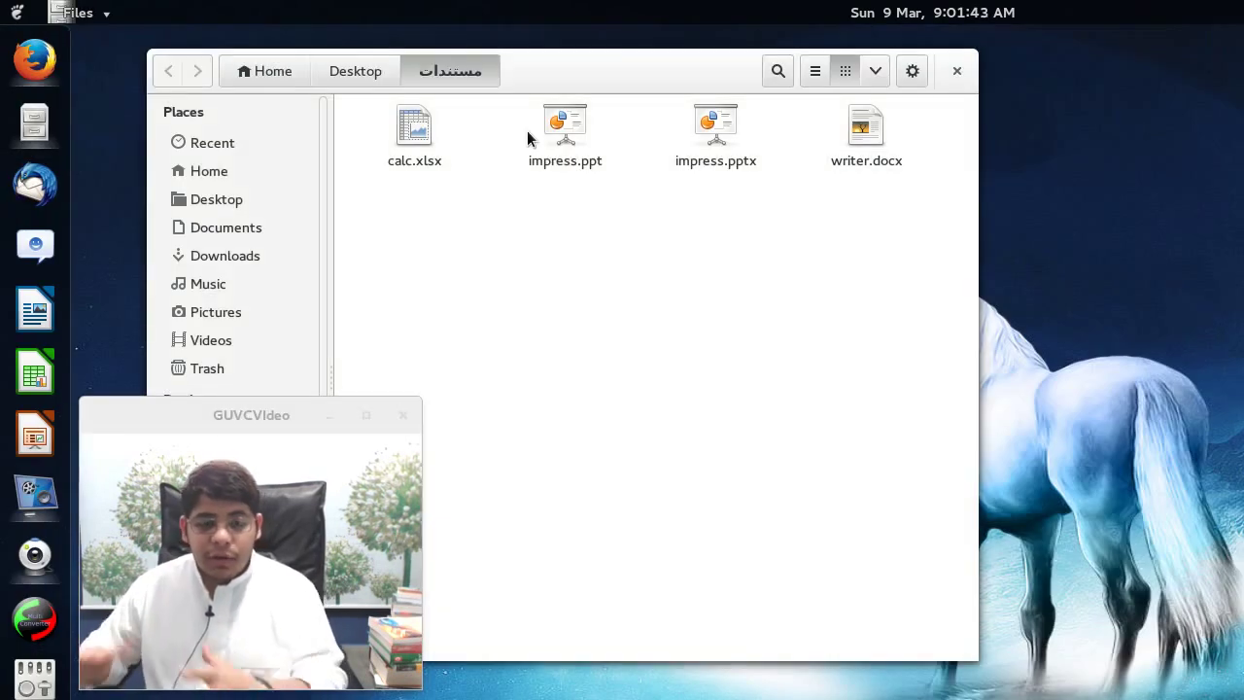